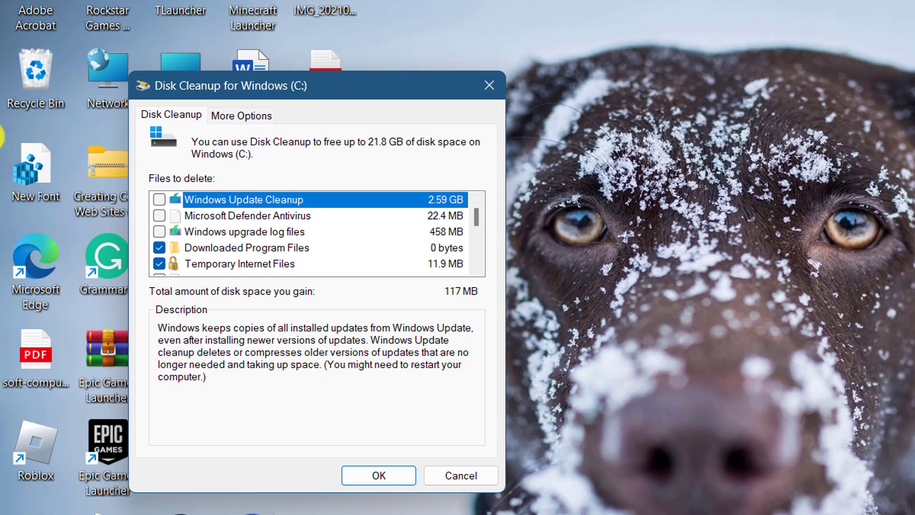
Add Windows Update Cleanup and Microsoft Defender Antivirus to the files to delete on drive C: and confirm the cleanup.
scroll(200, 204, "down", 2)
scroll(202, 213, "up", 2)
left_click(158, 198)
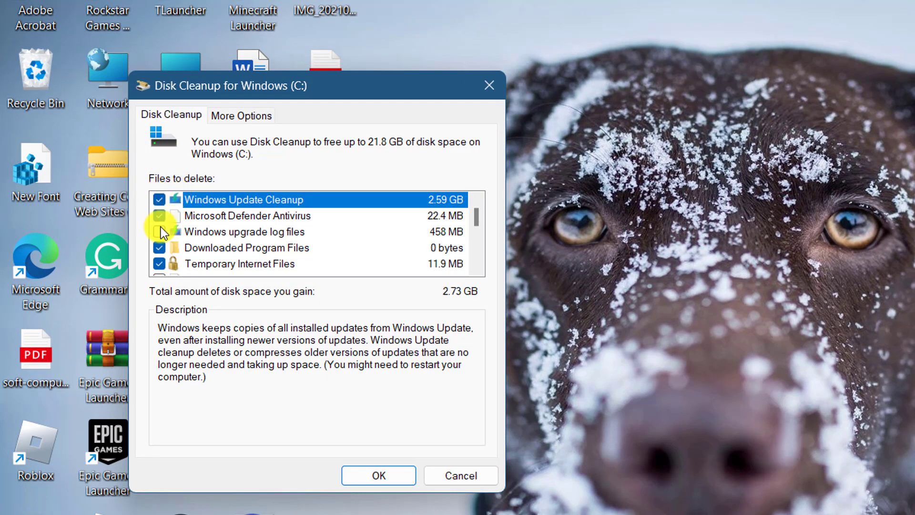
left_click(373, 475)
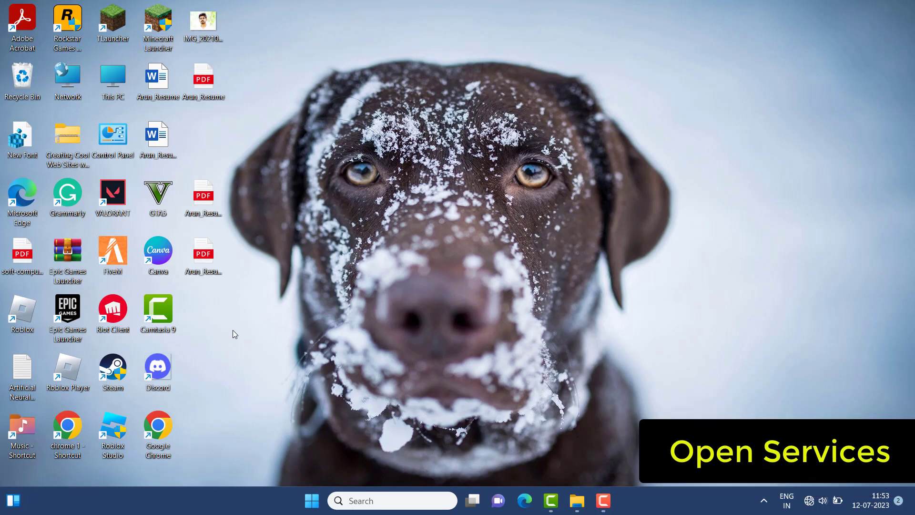
Search Windows for "service" and open the Services app.
left_click(353, 501)
type("servi")
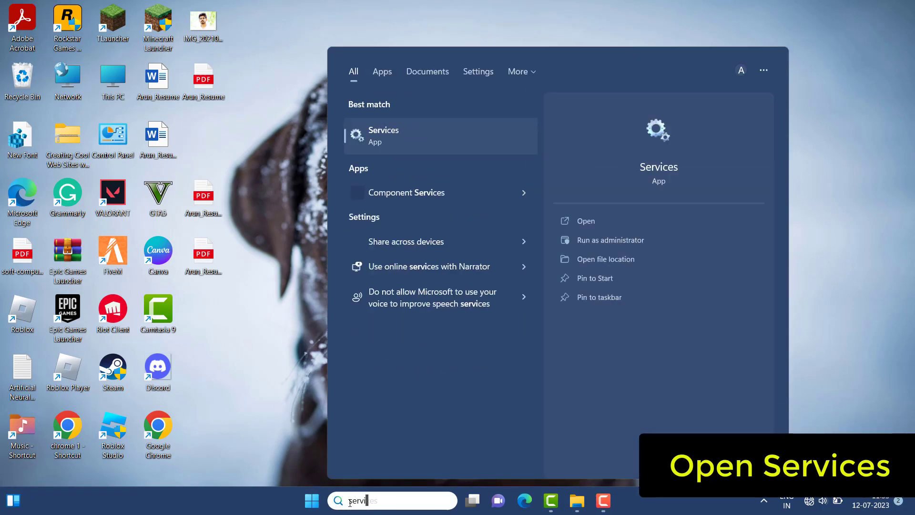
type("ce")
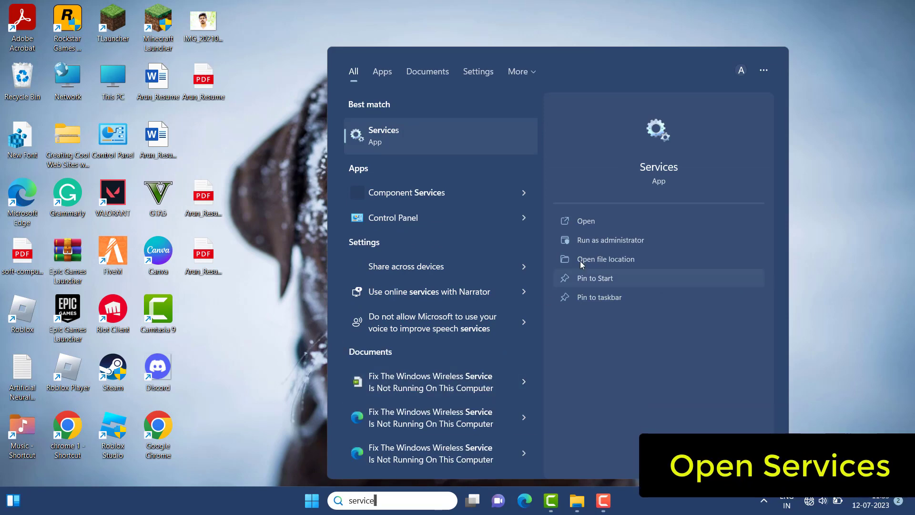
left_click(599, 222)
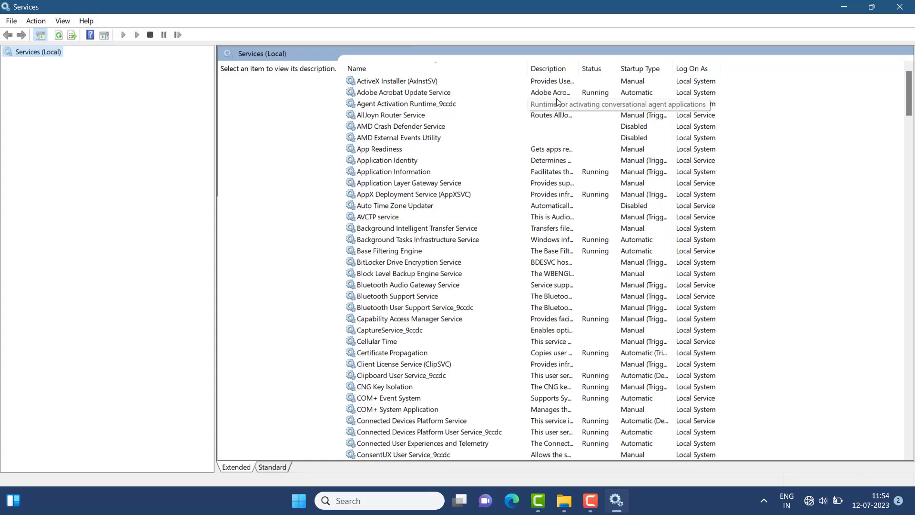
Find the Volume Shadow Copy service in the list and refresh it.
scroll(525, 191, "down", 10)
scroll(524, 191, "down", 20)
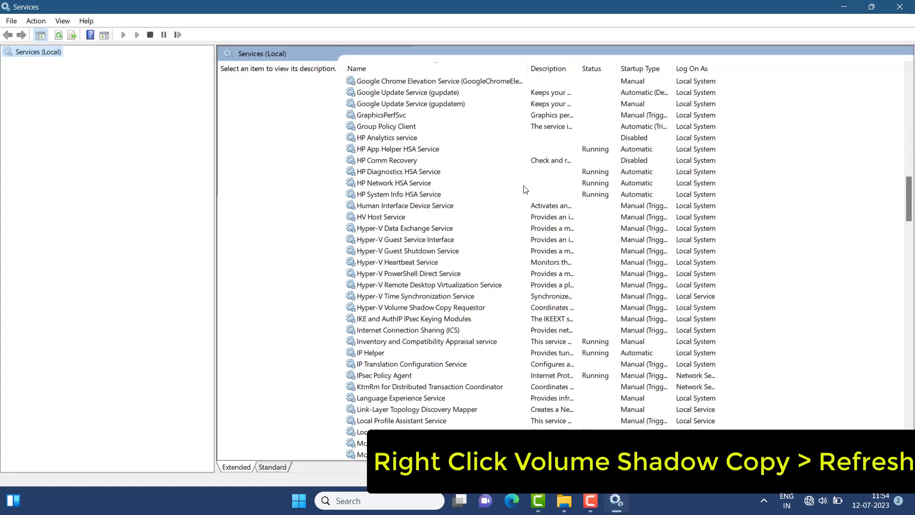
scroll(524, 188, "down", 16)
scroll(524, 188, "up", 11)
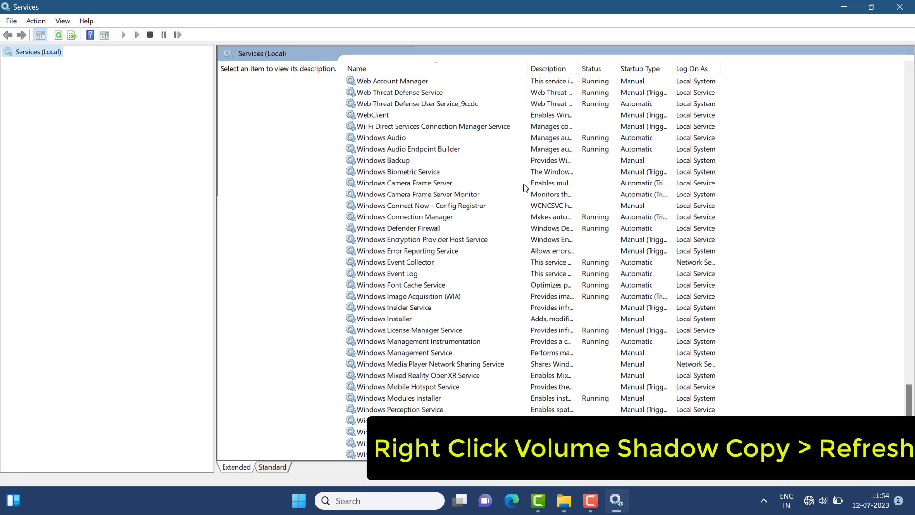
scroll(525, 187, "down", 5)
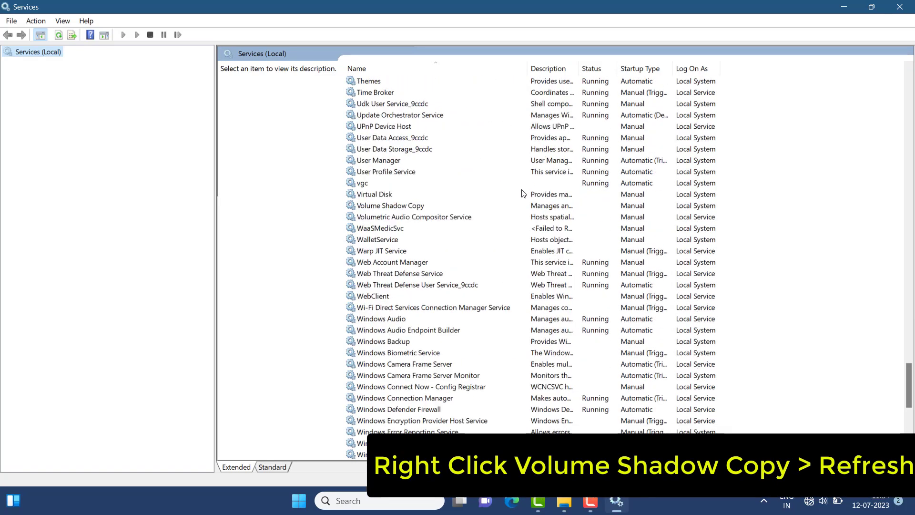
left_click(385, 205)
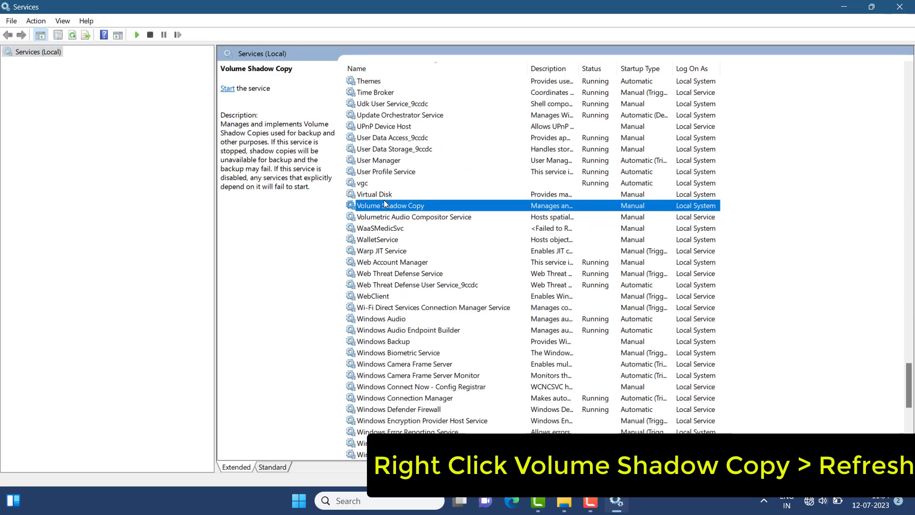
right_click(385, 204)
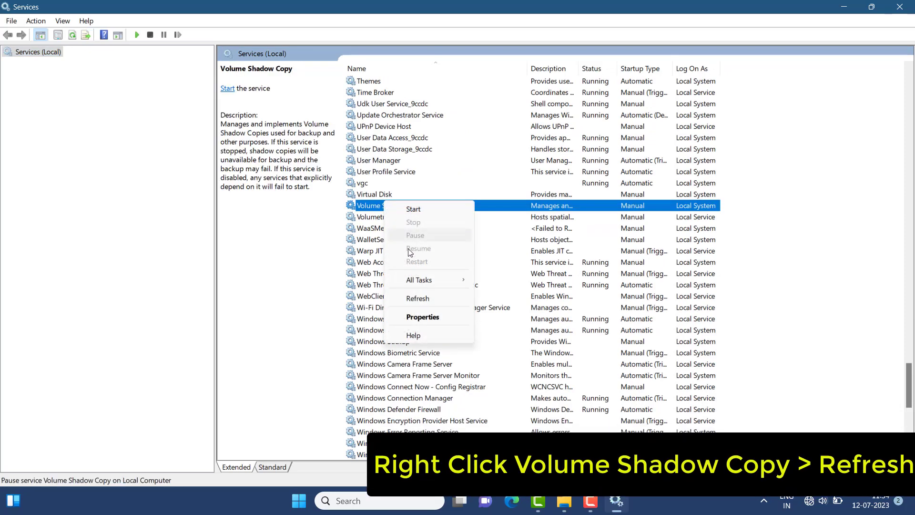
left_click(420, 299)
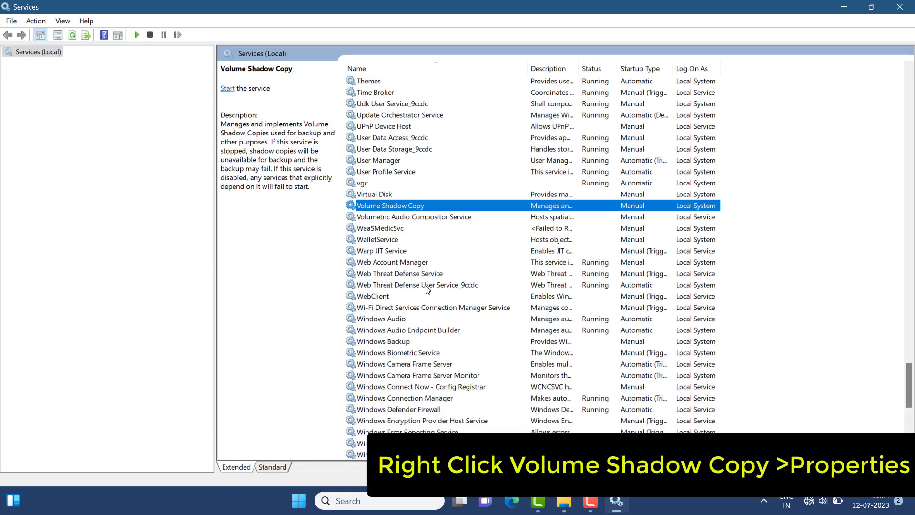
Set the Volume Shadow Copy service's startup type to Automatic, apply the change and close Services.
right_click(428, 210)
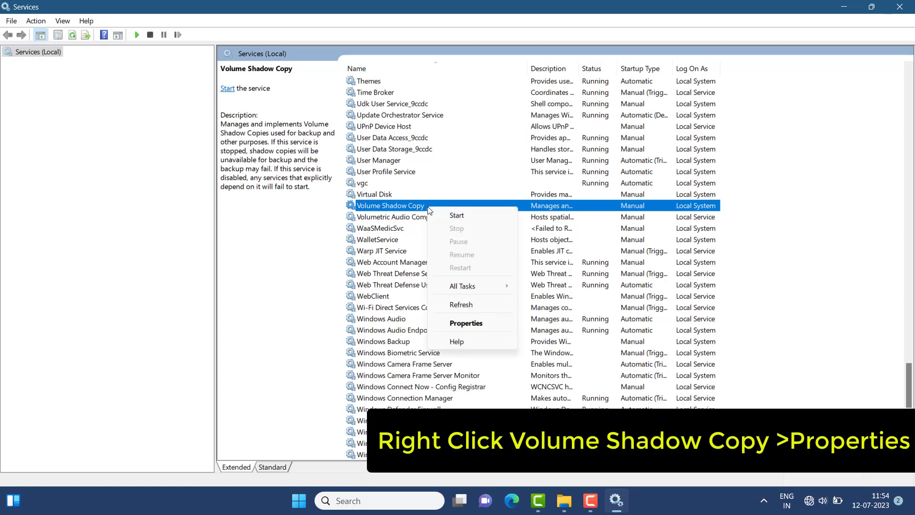
left_click(458, 324)
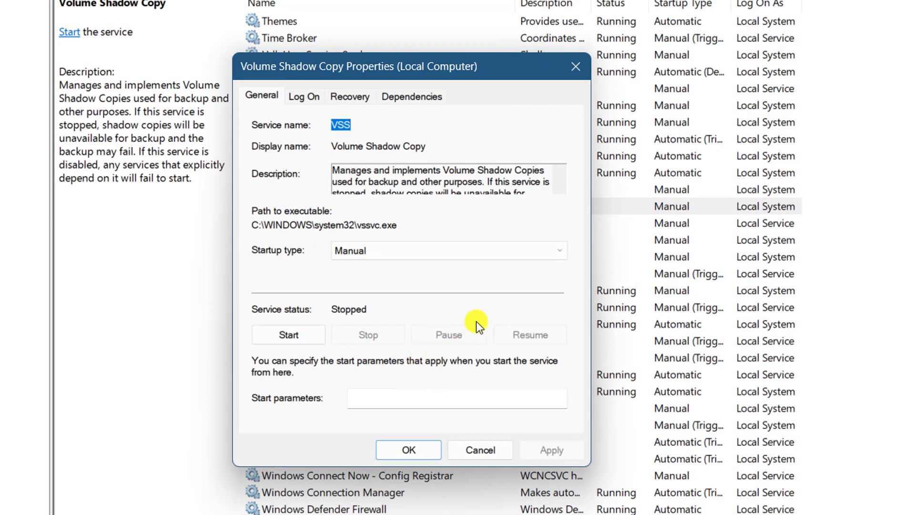
left_click(501, 247)
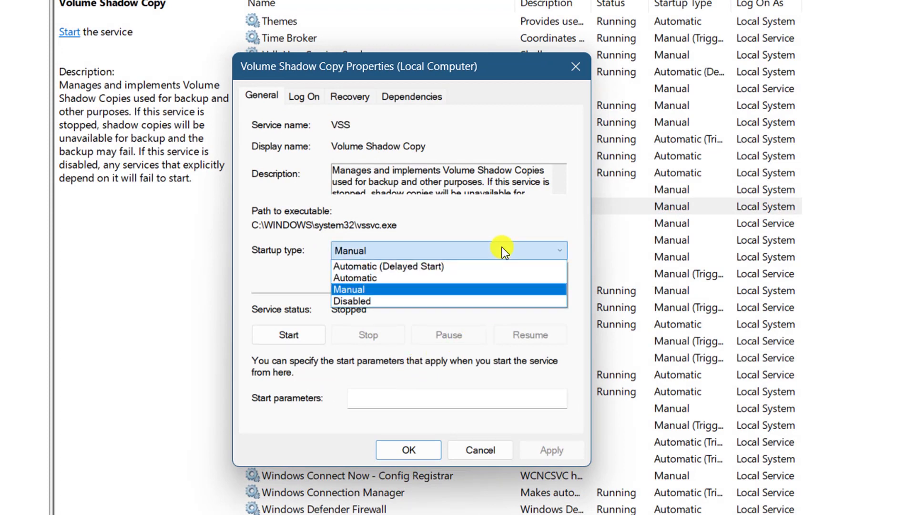
left_click(448, 278)
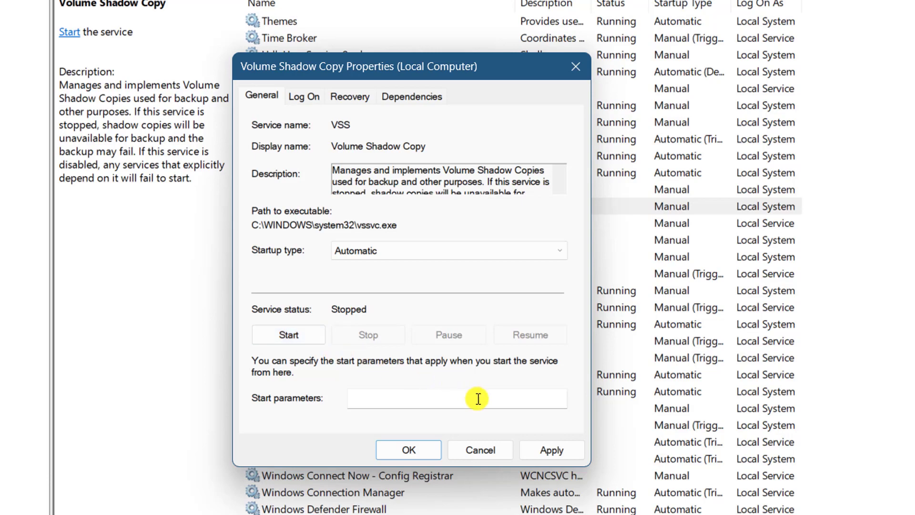
left_click(549, 449)
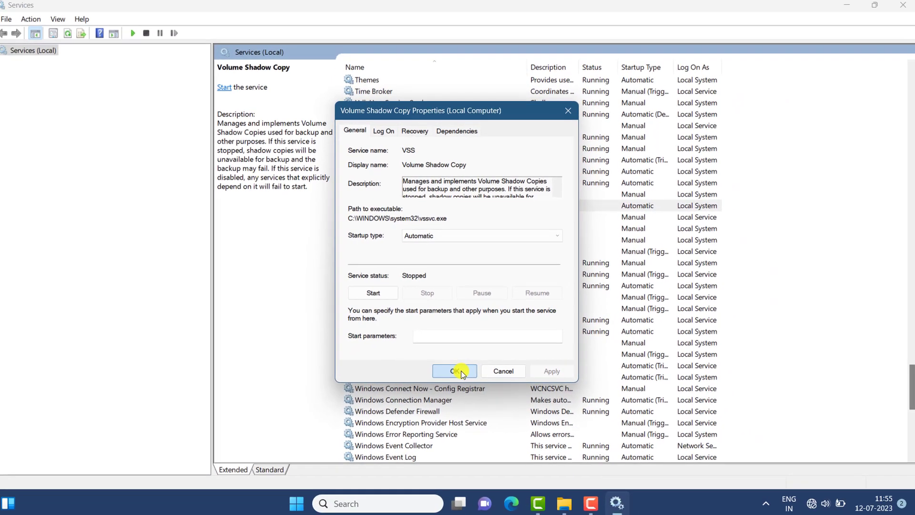
left_click(415, 449)
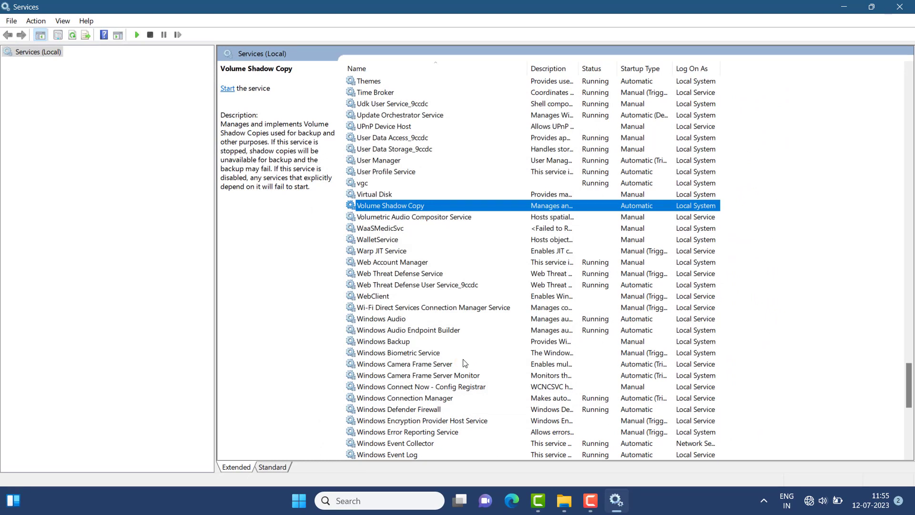
left_click(900, 6)
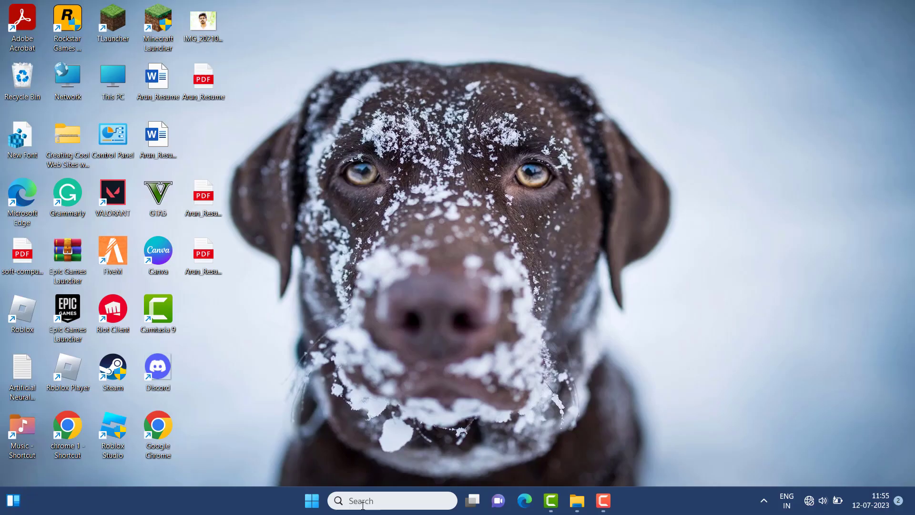
Search Windows for Command Prompt and run it as administrator.
left_click(362, 500)
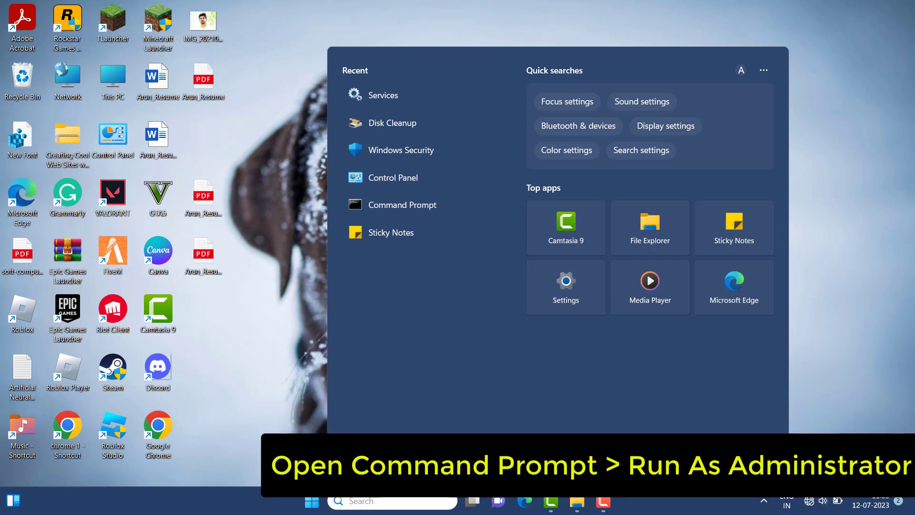
type("comman")
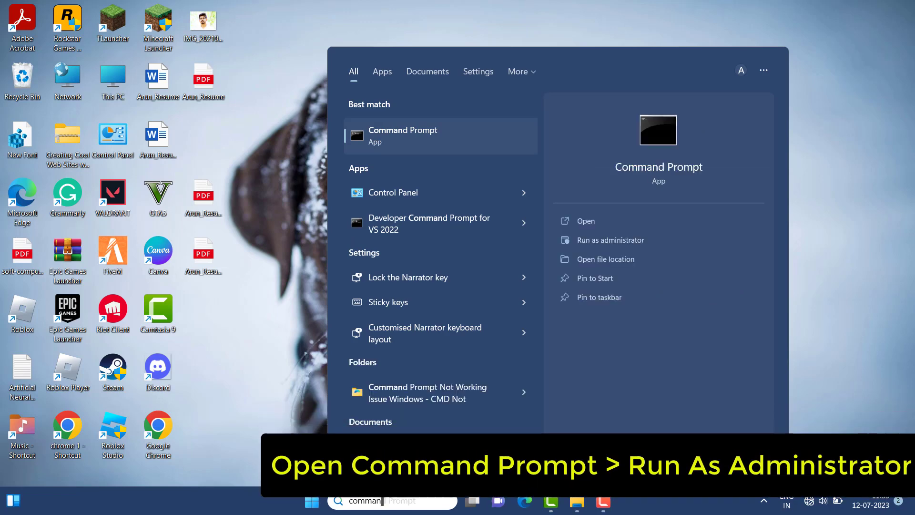
left_click(596, 236)
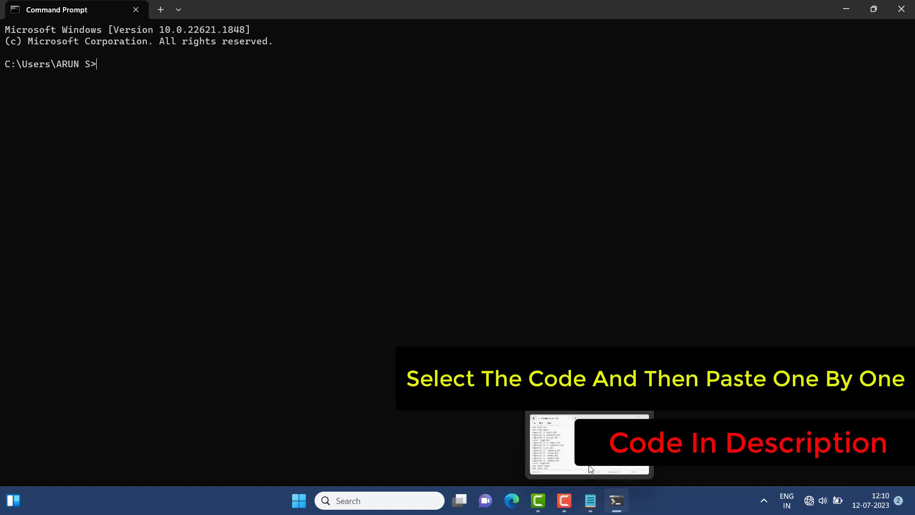
Copy "cd /d %windir%\system32" from the Notepad command list and run it in Command Prompt.
left_click(590, 501)
scroll(438, 279, "up", 1)
left_click_drag(341, 191, 453, 192)
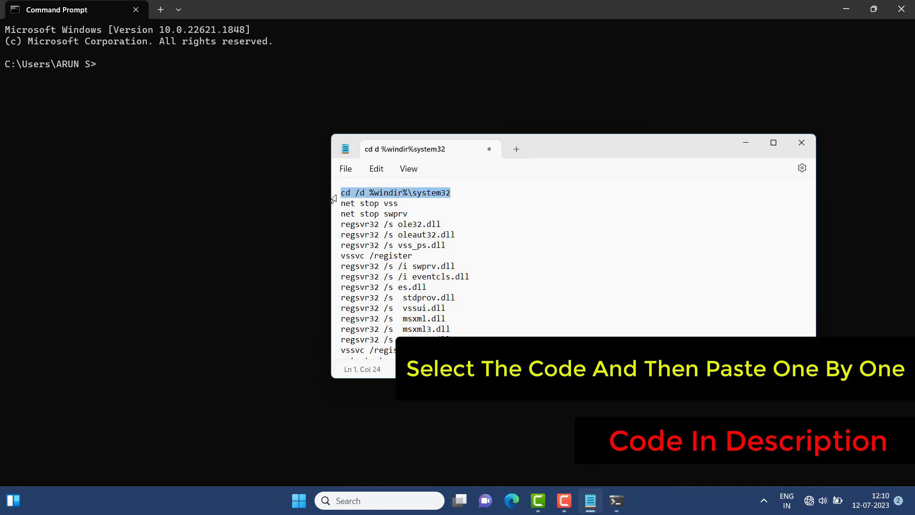
left_click(102, 63)
type("cd /d %windir%\\system32")
key("Return")
Copy "net stop vss" from the Notepad list and run it in Command Prompt.
left_click(590, 500)
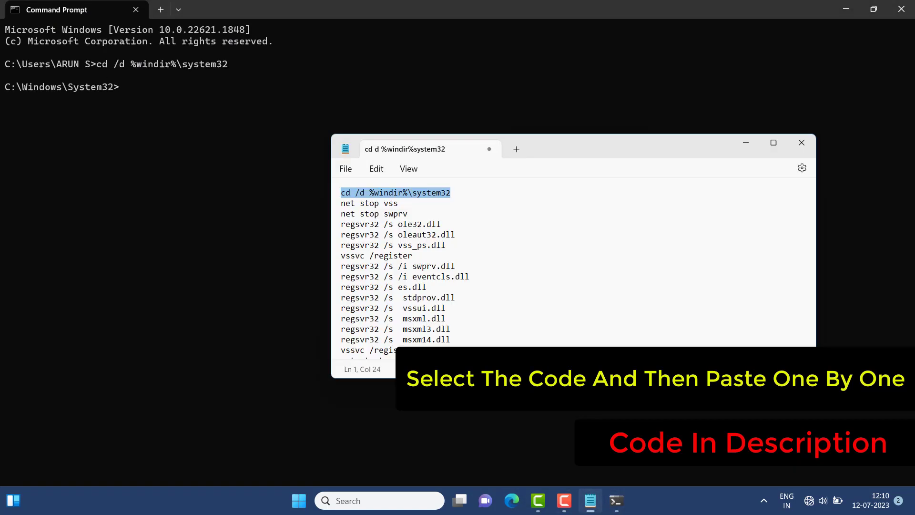
left_click_drag(399, 203, 339, 207)
key("ctrl+c")
left_click(142, 82)
key("ctrl+v")
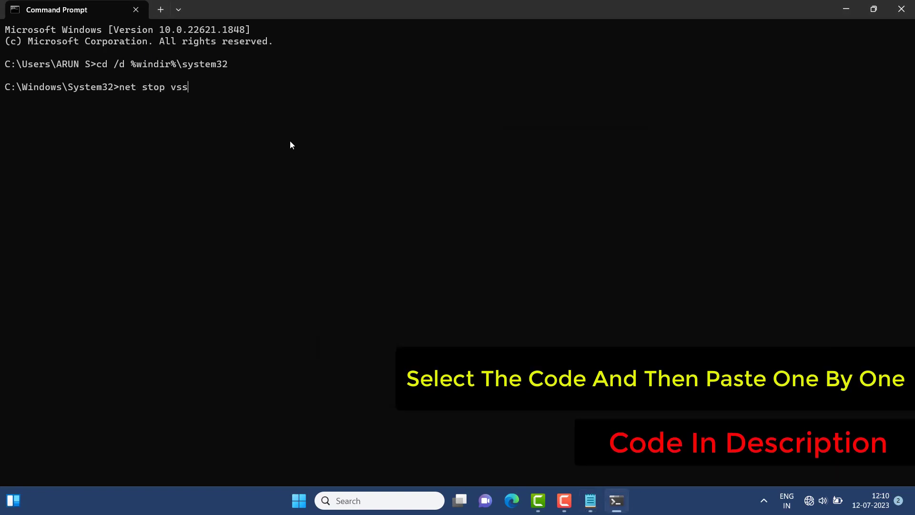
key("Return")
Copy "net stop swprv" from the Notepad list and run it in Command Prompt.
left_click(590, 501)
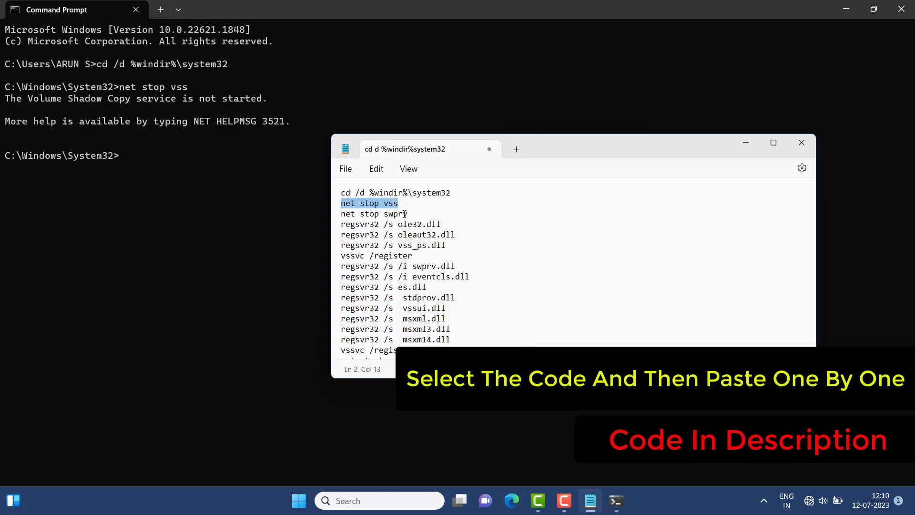
left_click_drag(408, 213, 340, 213)
key("ctrl+c")
left_click(177, 166)
key("ctrl+v")
key("Return")
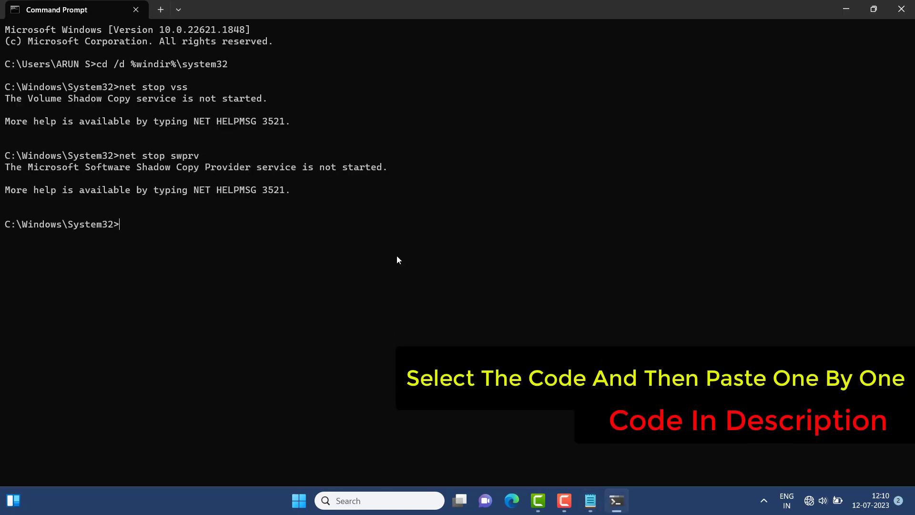
Copy "regsvr32 /s ole32.dll" from the Notepad list and run it in Command Prompt.
left_click(846, 9)
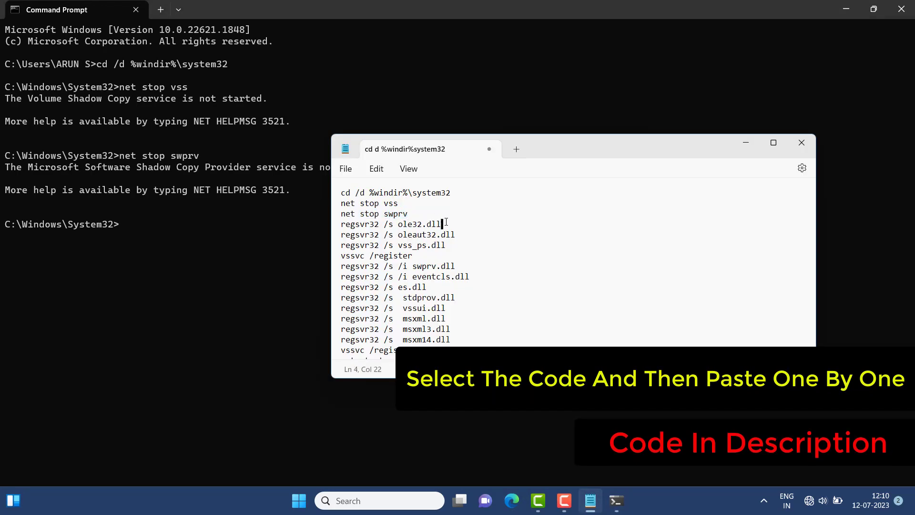
left_click_drag(441, 224, 340, 224)
left_click(162, 221)
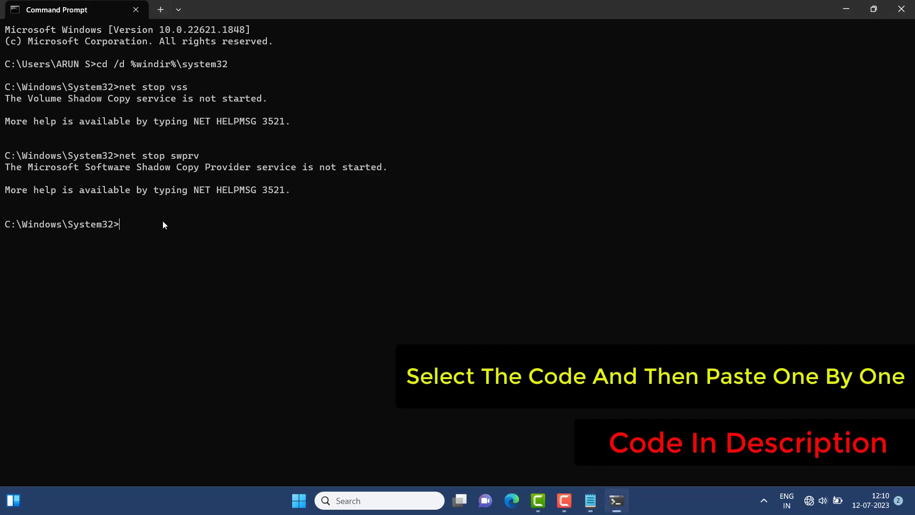
type("regsvr32 /s ole32.dll")
key("Return")
Copy "regsvr32 /s oleaut32.dll" from the Notepad list and run it in Command Prompt.
left_click(590, 500)
left_click_drag(459, 234, 367, 240)
key("ctrl+c")
left_click(124, 249)
key("ctrl+v")
key("Return")
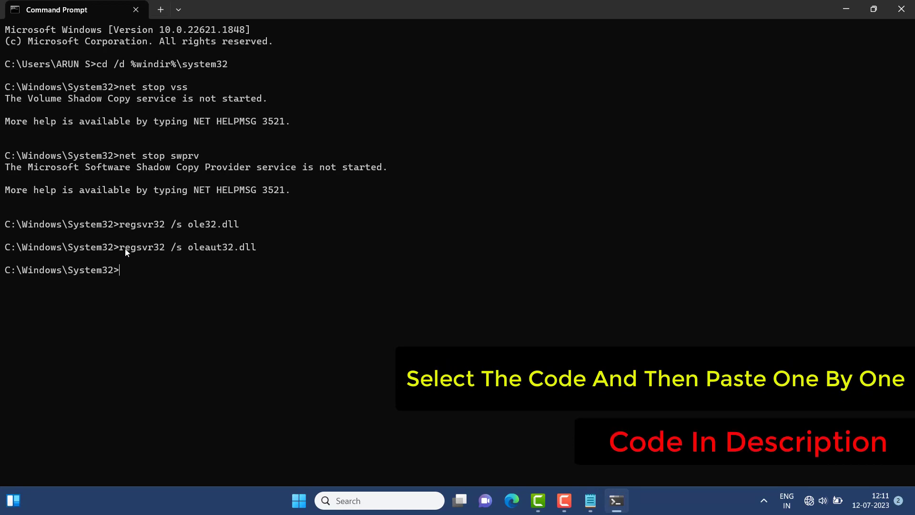
Copy "regsvr32 /s vss_ps.dll" from the Notepad list and run it in Command Prompt.
left_click(582, 500)
left_click_drag(450, 248, 340, 249)
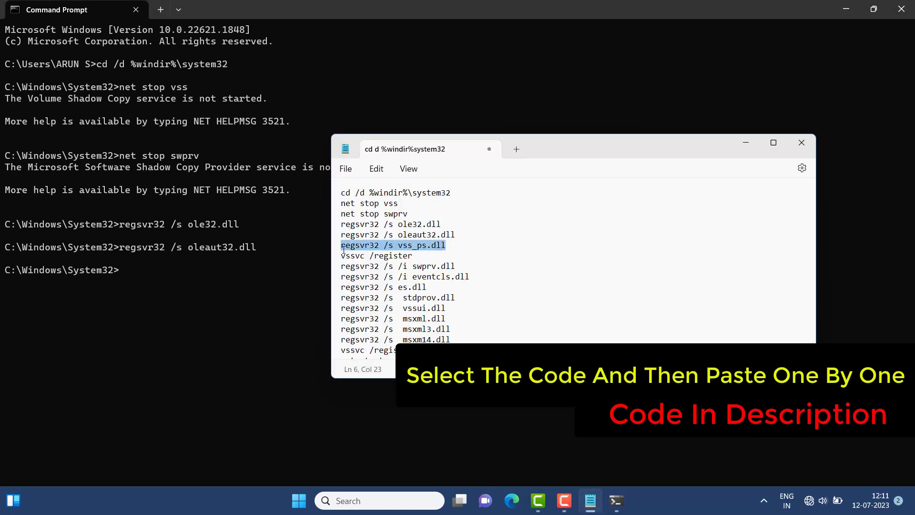
left_click(204, 279)
key("ctrl+v")
key("Return")
Copy "vssvc /register" from the Notepad list and run it in Command Prompt.
left_click(590, 500)
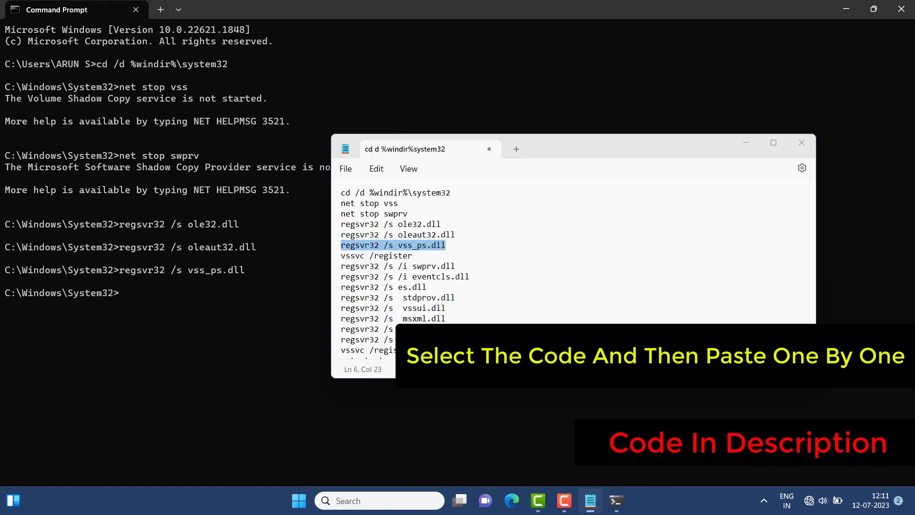
left_click_drag(412, 256, 340, 258)
key("ctrl+c")
left_click(110, 284)
key("ctrl+v")
key("Return")
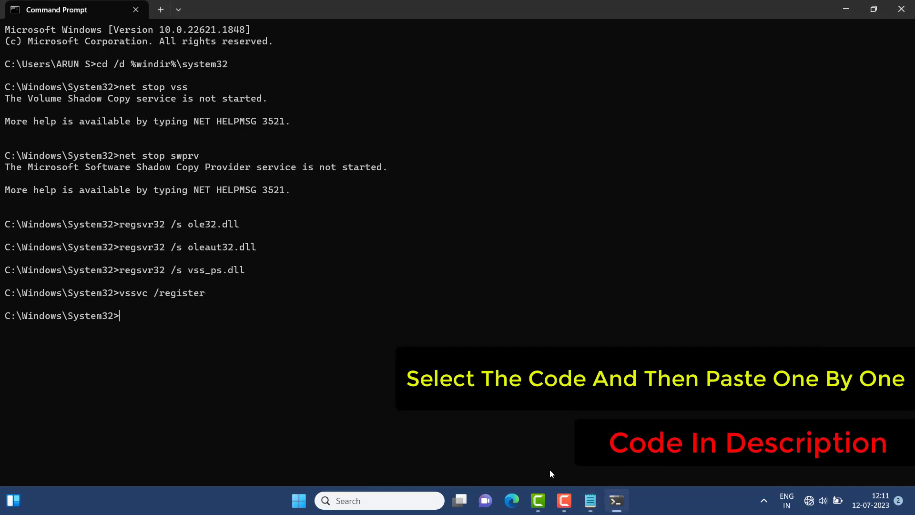
Copy "regsvr32 /s /i swprv.dll" from the Notepad list and run it in Command Prompt.
left_click(587, 469)
left_click_drag(455, 266, 341, 266)
key("ctrl+c")
left_click(141, 334)
key("ctrl+v")
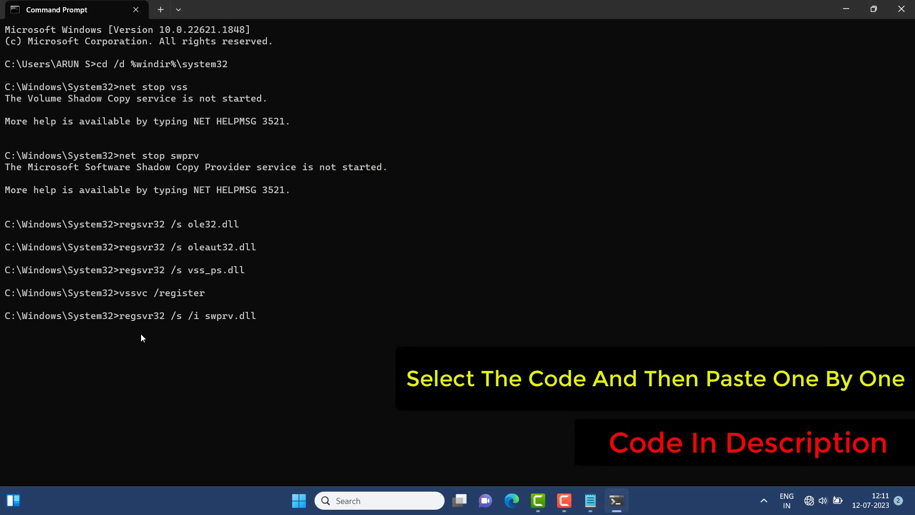
key("Return")
Copy "regsvr32 /s /i eventcls.dll" from the Notepad list and run it in Command Prompt.
left_click(590, 469)
left_click_drag(469, 277, 340, 278)
key("ctrl+c")
left_click(110, 303)
key("ctrl+v")
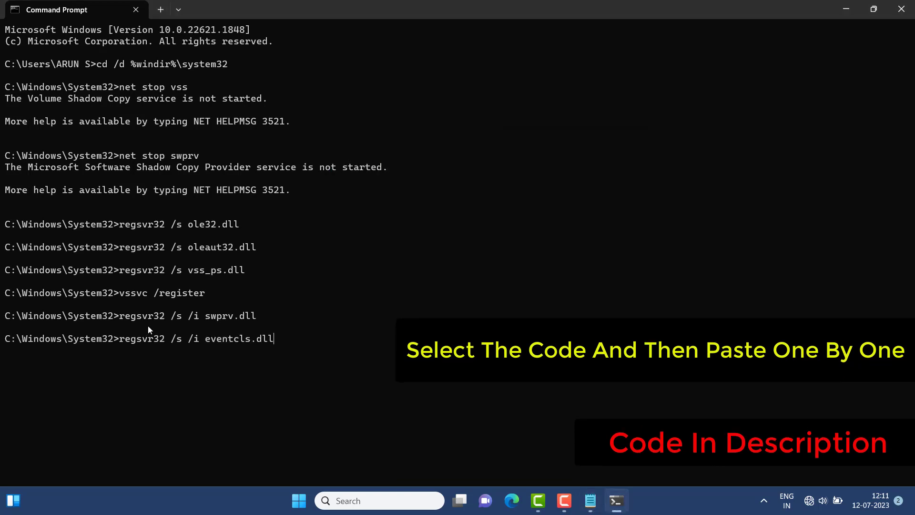
key("Return")
Copy "regsvr32 /s es.dll" from the Notepad list and run it in Command Prompt.
left_click(590, 501)
left_click_drag(426, 288, 340, 329)
key("ctrl+c")
left_click(140, 376)
key("ctrl+v")
key("Return")
Copy "regsvr32 /s stdprov.dll" from the Notepad list and run it in Command Prompt.
left_click(591, 500)
key("ctrl+c")
left_click(191, 398)
key("ctrl+v")
key("Return")
Copy "regsvr32 /s vssui.dll" from the Notepad list and run it in Command Prompt.
left_click(590, 500)
key("ctrl+c")
left_click(173, 414)
key("ctrl+v")
key("Return")
Copy "regsvr32 /s msxml.dll" from the Notepad list and run it in Command Prompt.
left_click(598, 507)
key("ctrl+c")
left_click(187, 428)
key("ctrl+v")
key("Return")
Copy "regsvr32 /s msxml3.dll" from the Notepad list and run it in Command Prompt.
left_click(590, 500)
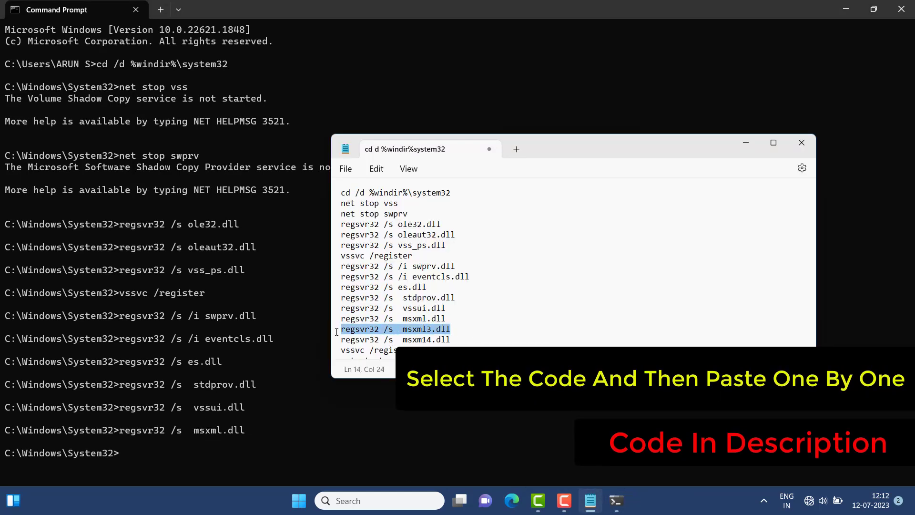
key("ctrl+c")
left_click(239, 461)
key("ctrl+v")
key("Return")
Copy "regsvr32 /s msxm14.dll" from the Notepad list and run it in Command Prompt.
left_click(590, 501)
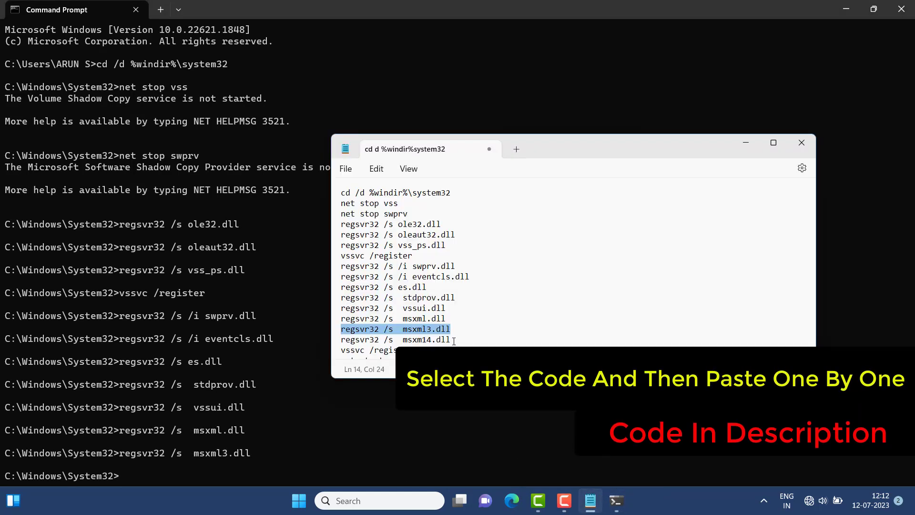
left_click_drag(450, 339, 413, 350)
key("ctrl+c")
left_click(258, 447)
key("ctrl+v")
key("Return")
Copy the last "vssvc /register" line from the Notepad list and run it in Command Prompt.
left_click(590, 500)
left_click(149, 477)
key("ctrl+v")
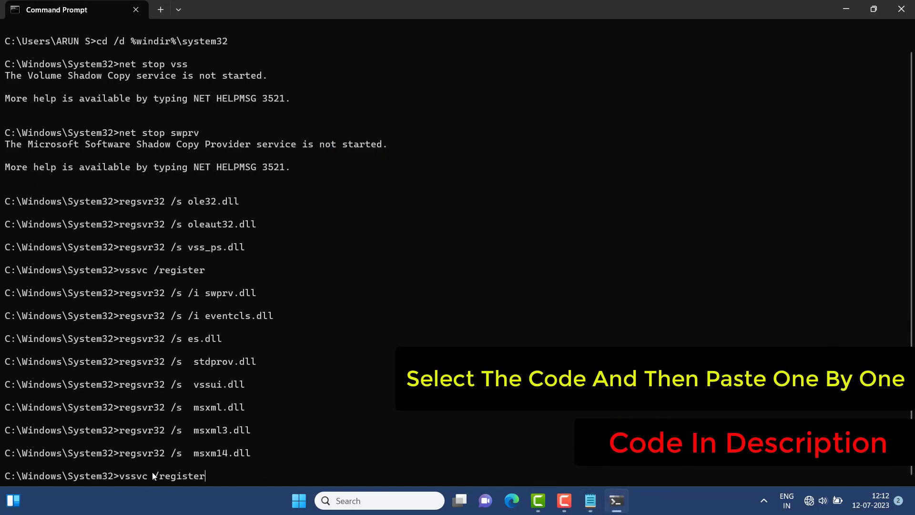
key("Return")
Copy "net start swprv" from the Notepad list and run it in Command Prompt.
key("alt+Tab")
left_click_drag(341, 343, 413, 343)
key("ctrl+c")
left_click(156, 477)
key("ctrl+v")
key("Return")
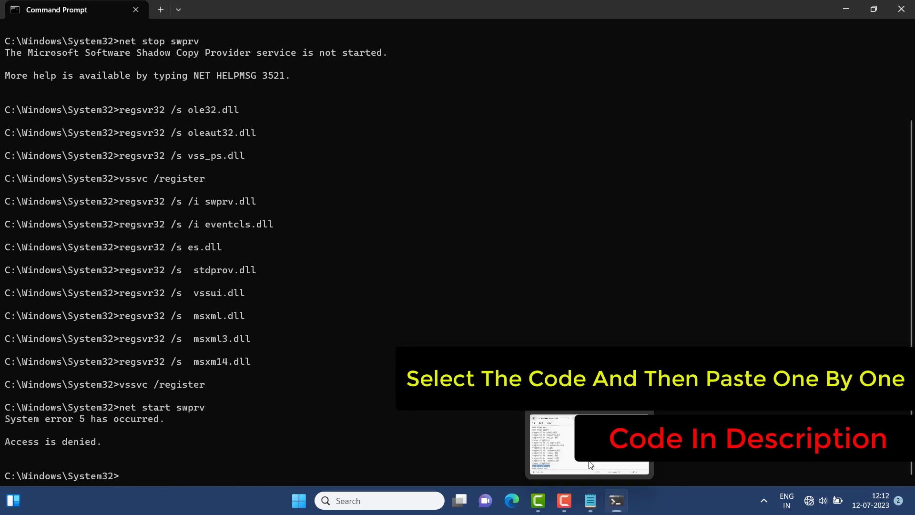
Copy "net start vss" from the Notepad list, run it in Command Prompt, and close the prompt with the exit command.
left_click(590, 501)
left_click_drag(342, 353, 403, 353)
key("ctrl+c")
left_click(135, 479)
key("ctrl+v")
key("Return")
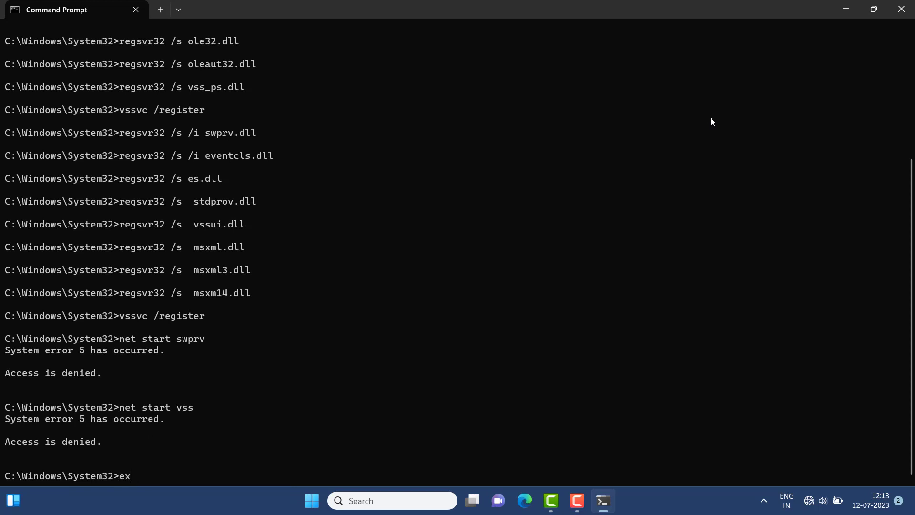
type("exit")
key("Return")
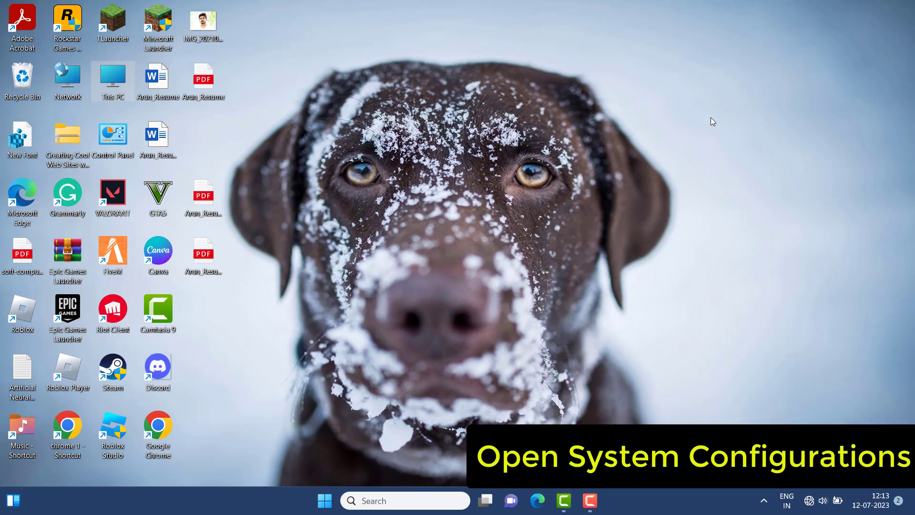
Search Windows for "syste" and open the System Configuration app.
left_click(395, 501)
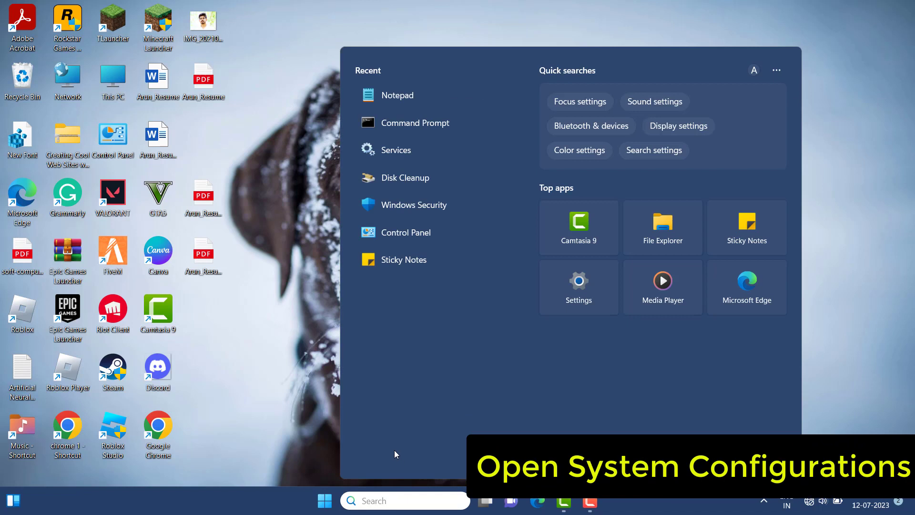
type("servi")
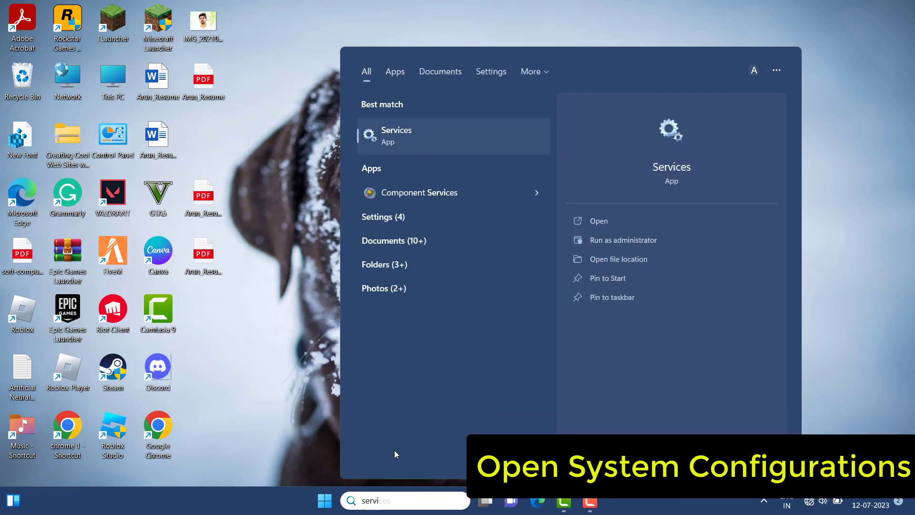
key("BackSpace")
key("BackSpace")
key("BackSpace")
type("yste")
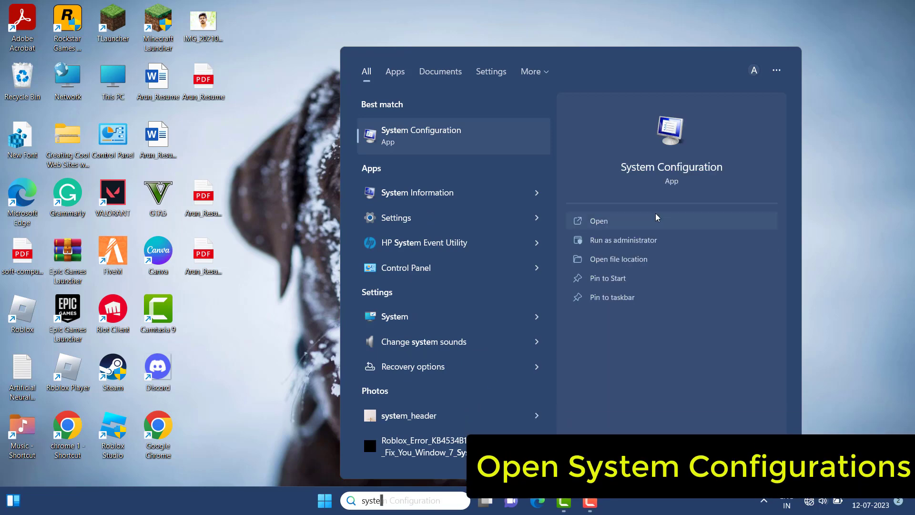
left_click(656, 215)
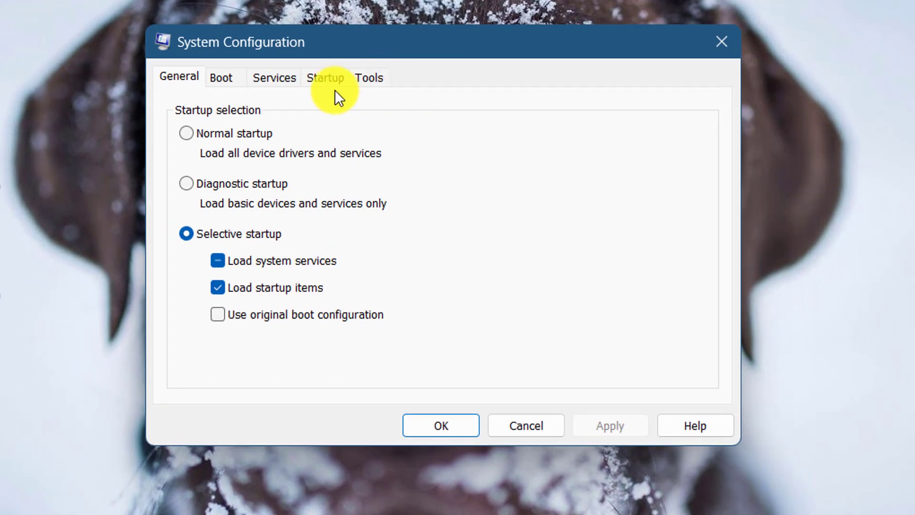
Disable all services in System Configuration with Microsoft services hidden from the list, and apply the changes.
left_click(278, 78)
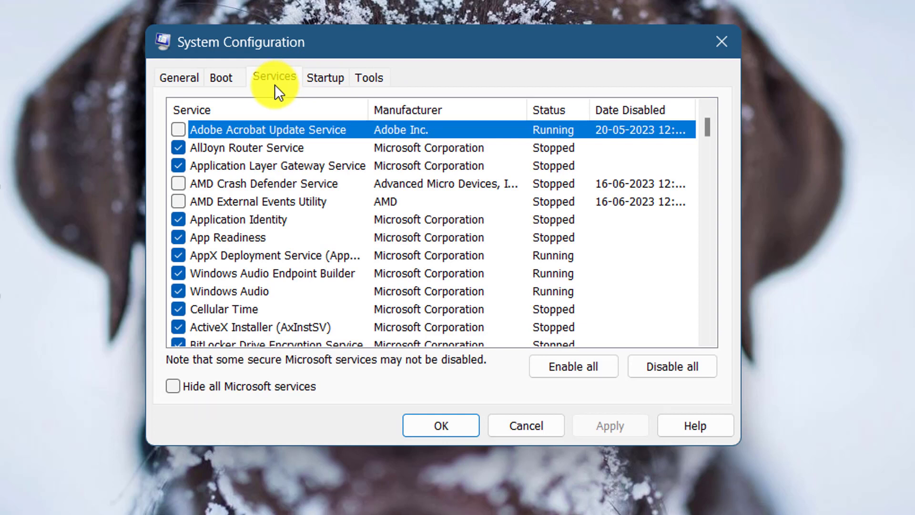
left_click(670, 370)
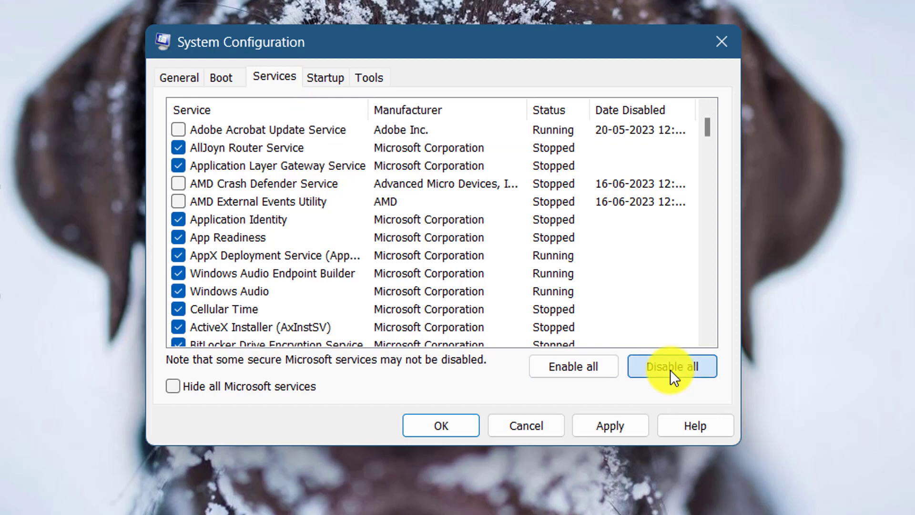
left_click(172, 387)
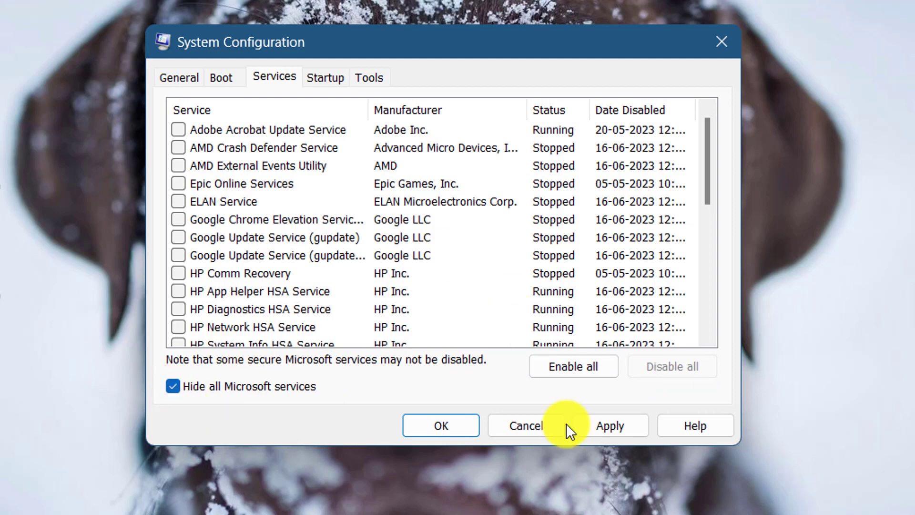
left_click(614, 428)
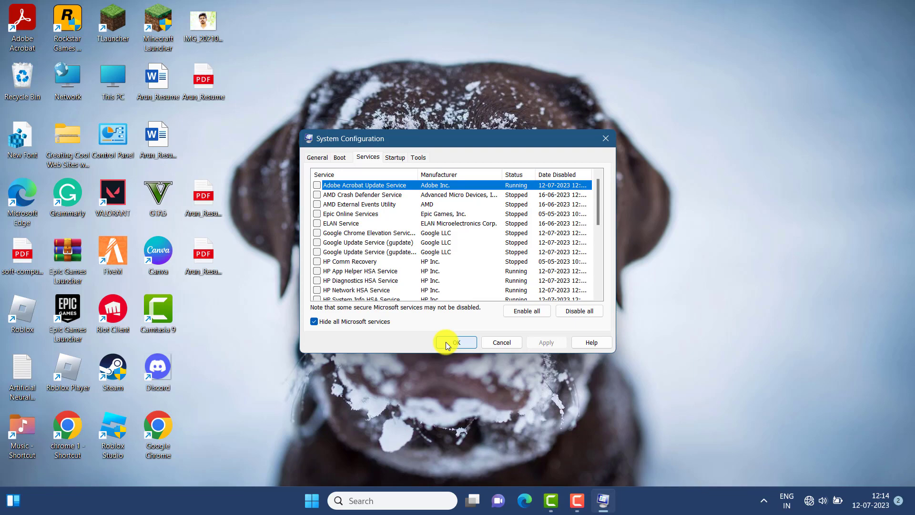
left_click(447, 343)
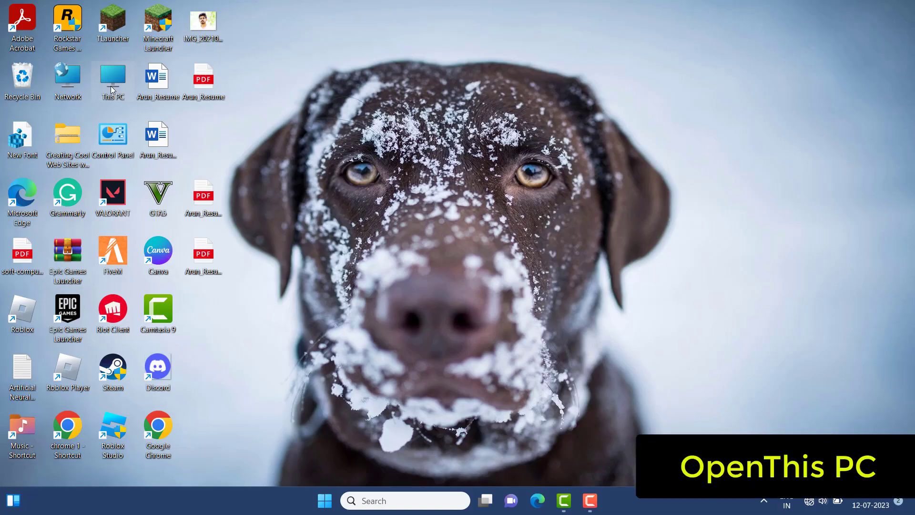
Open the properties of the Windows (C:) drive from This PC and start an error-checking scan of the drive.
double_click(111, 85)
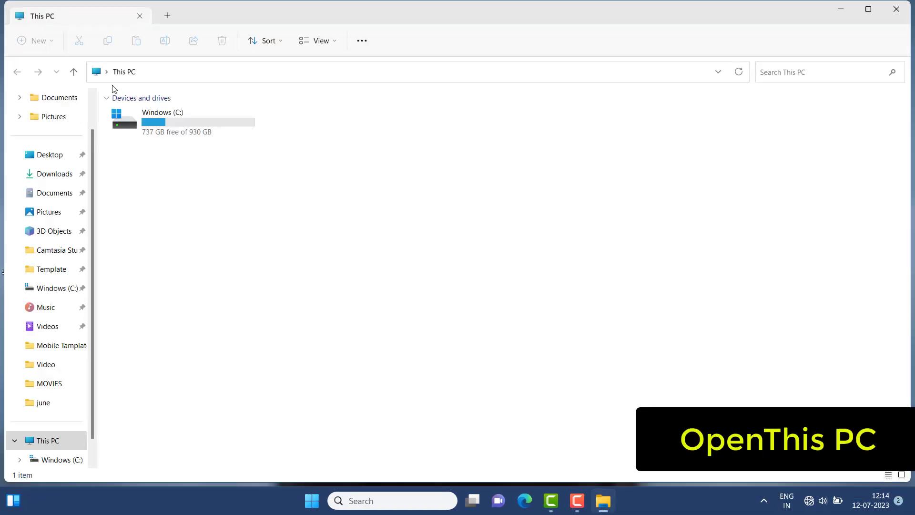
left_click(153, 119)
right_click(152, 120)
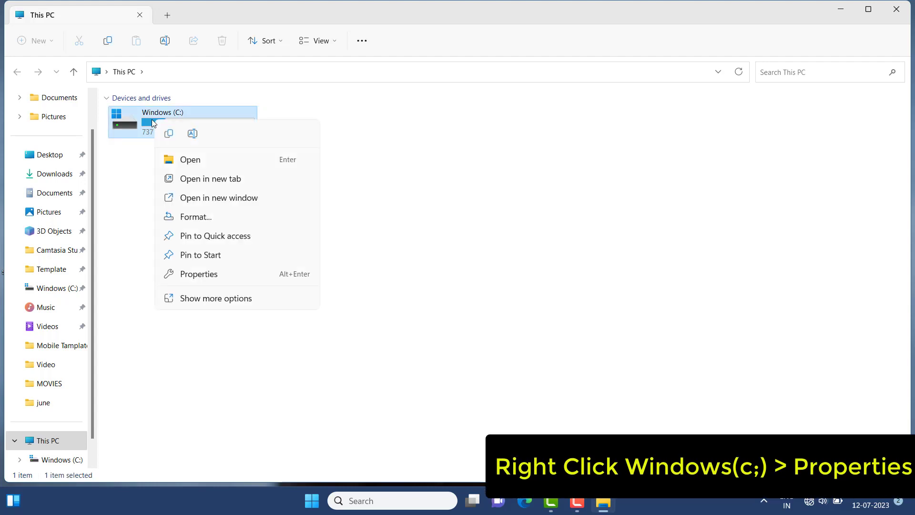
left_click(200, 280)
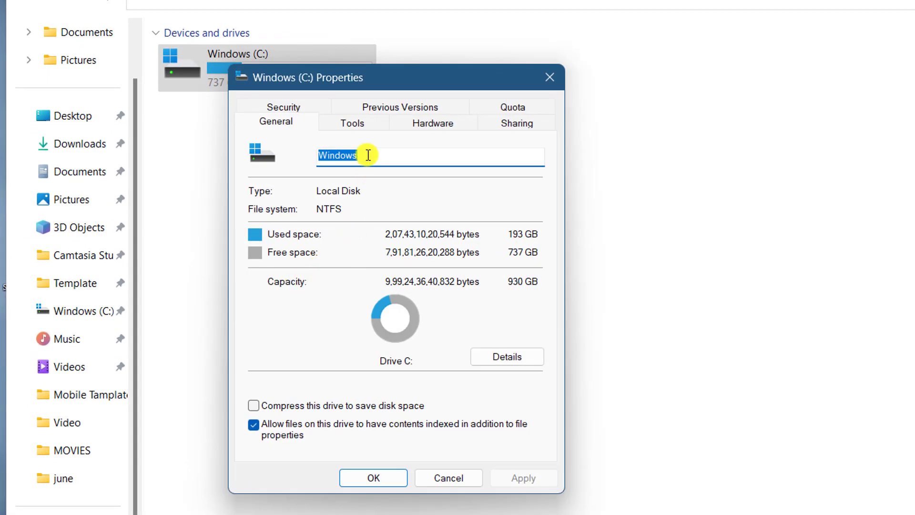
left_click(354, 125)
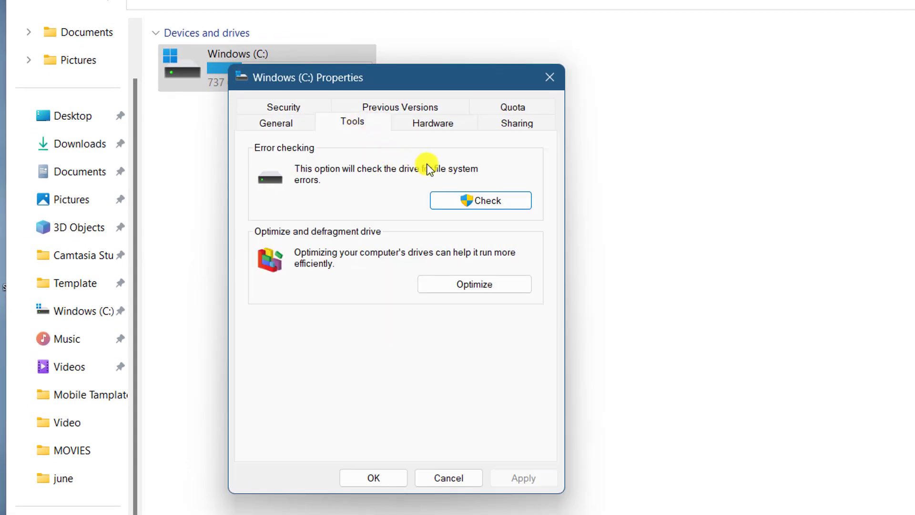
left_click(456, 202)
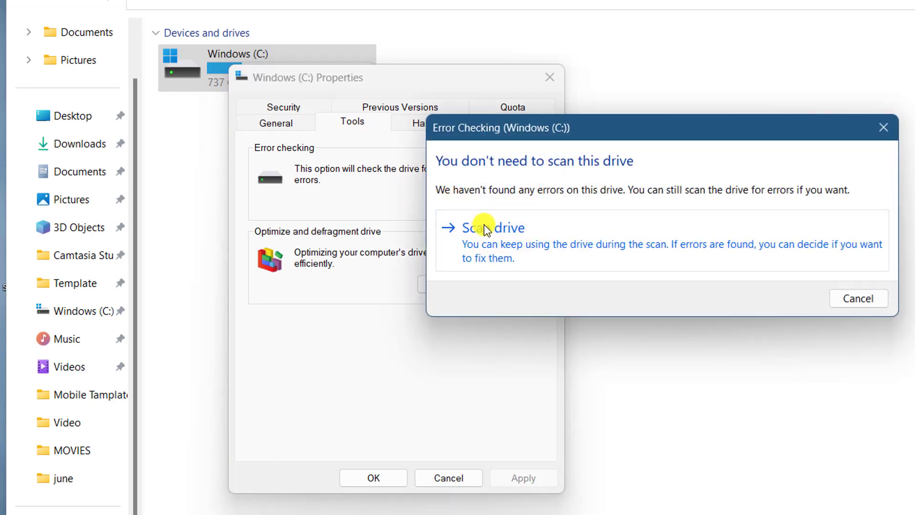
left_click(485, 228)
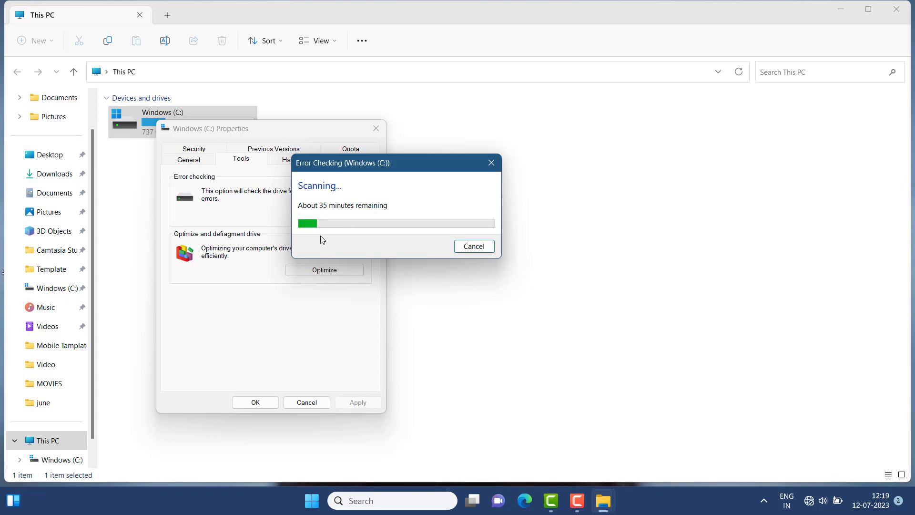
Cancel the drive scan and close the drive properties and the This PC window.
key("Escape")
key("Escape")
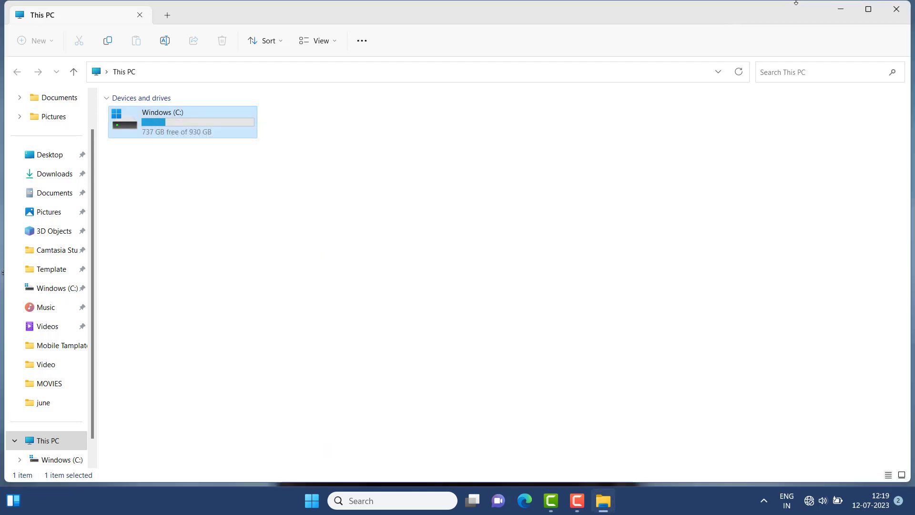
left_click(897, 9)
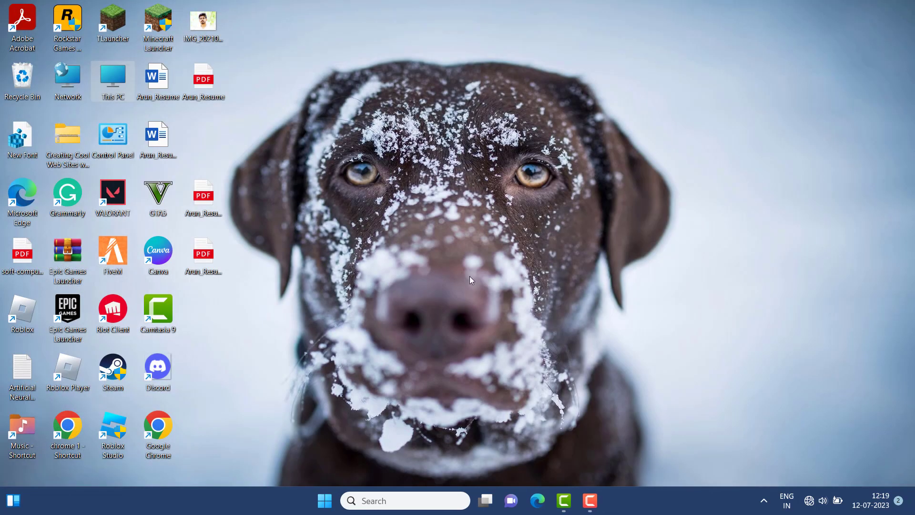
Restart the computer from the Shut Down Windows dialog.
key("alt+F4")
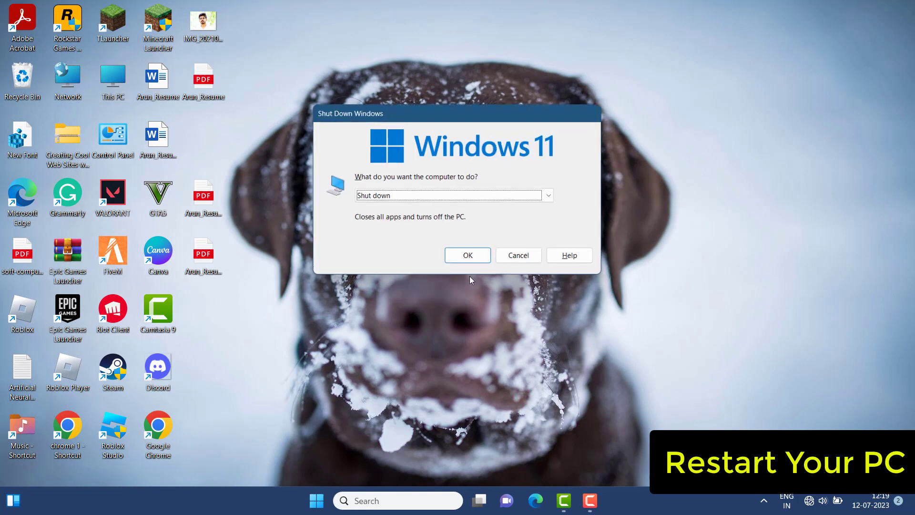
left_click(543, 197)
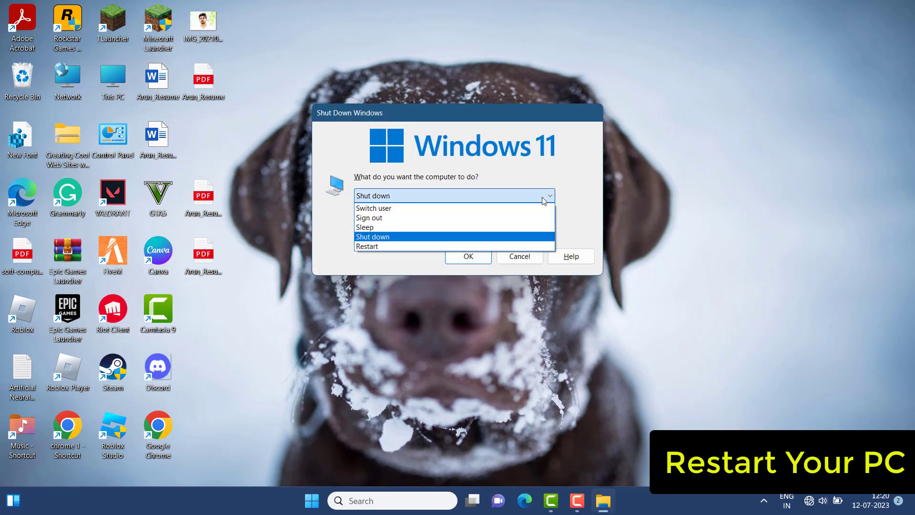
left_click(502, 247)
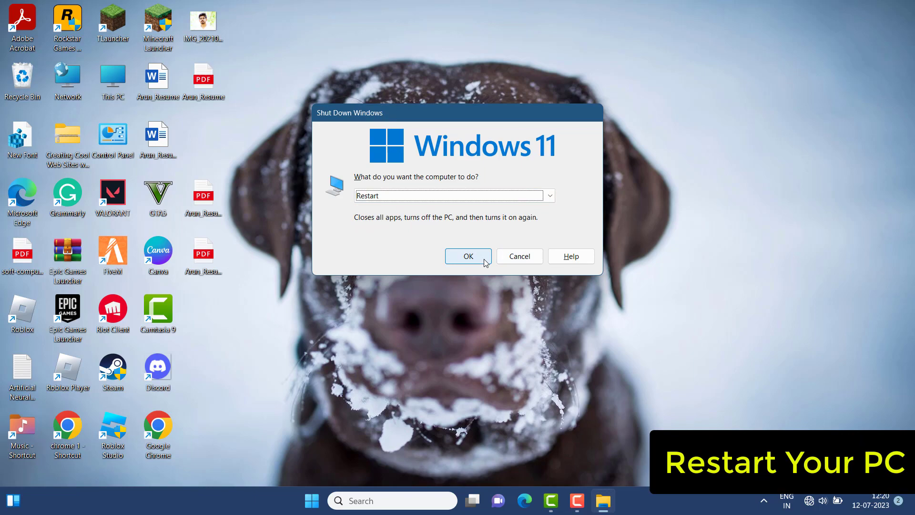
left_click(485, 258)
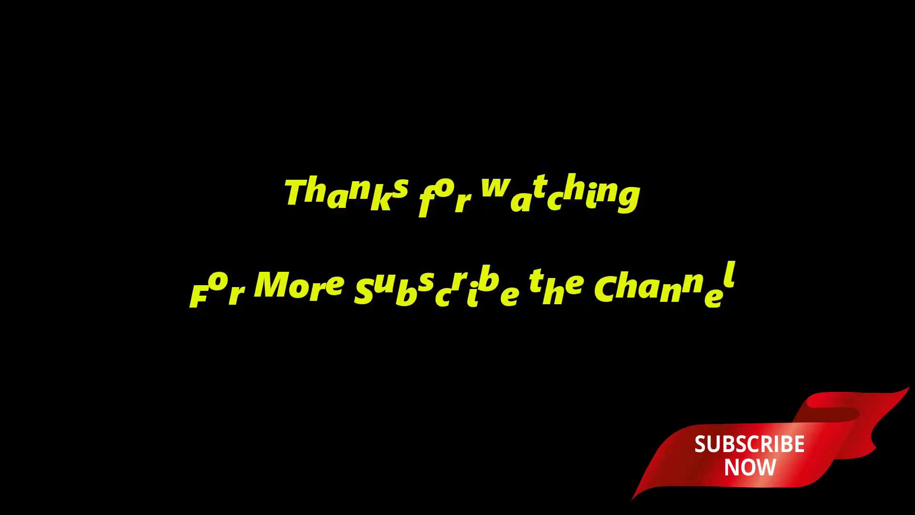